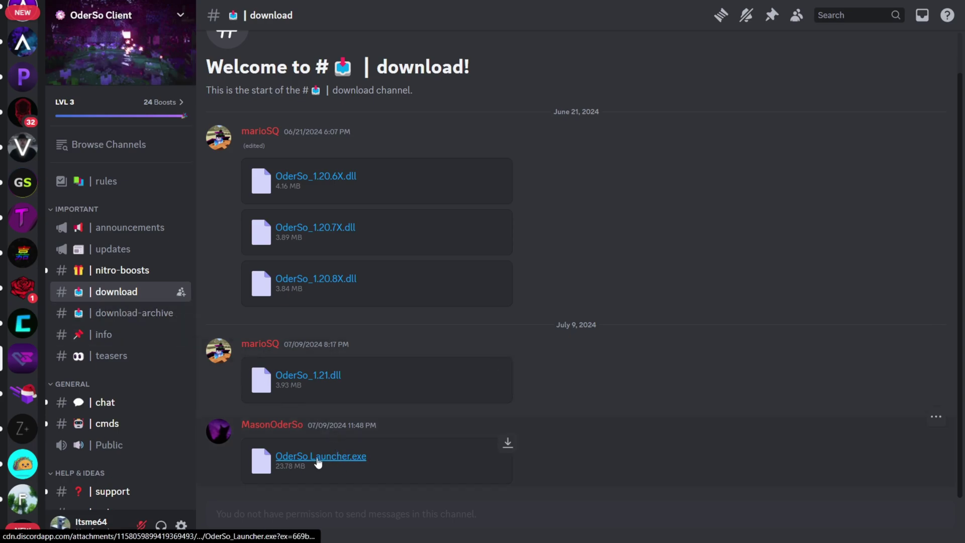
Download OderSo Launcher.exe from #download, continuing past the safety warning
left_click(508, 442)
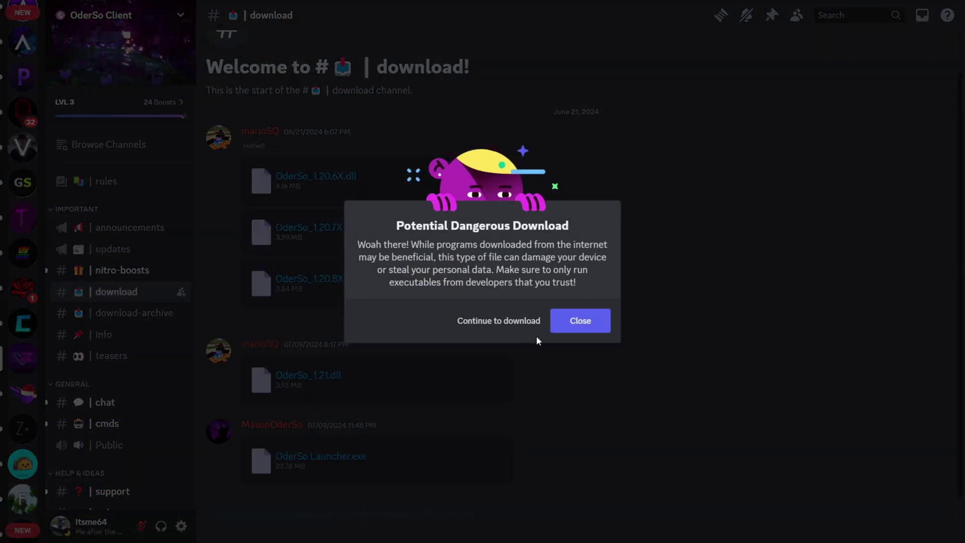
left_click(532, 327)
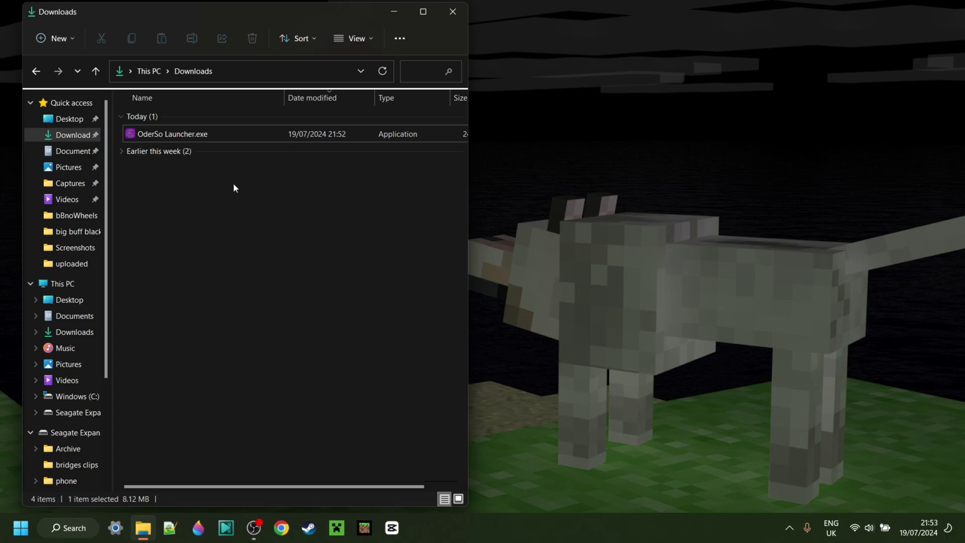
Run OderSo Launcher.exe from the Downloads folder
double_click(161, 134)
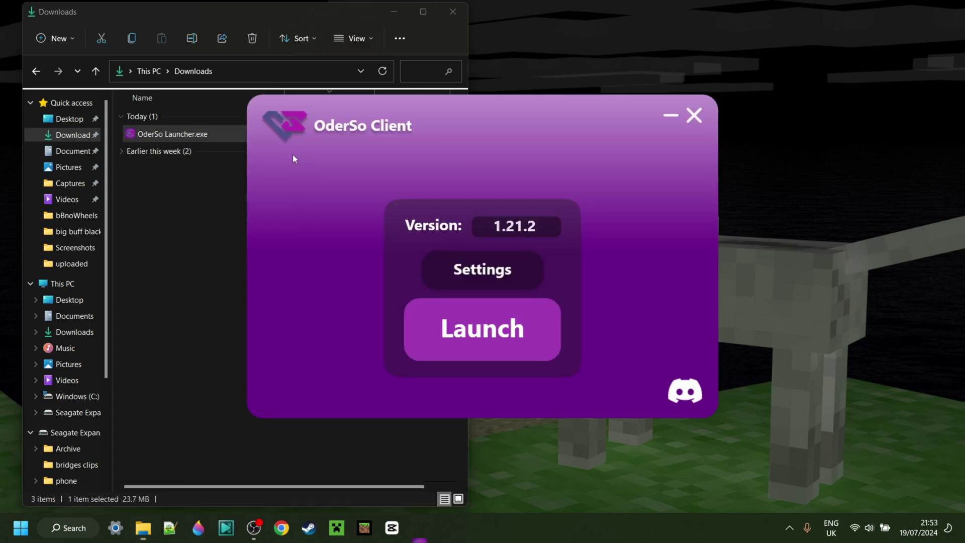
Move the launcher aside, look at its Settings, and launch OderSo for Minecraft 1.21.2
left_click_drag(510, 119, 447, 139)
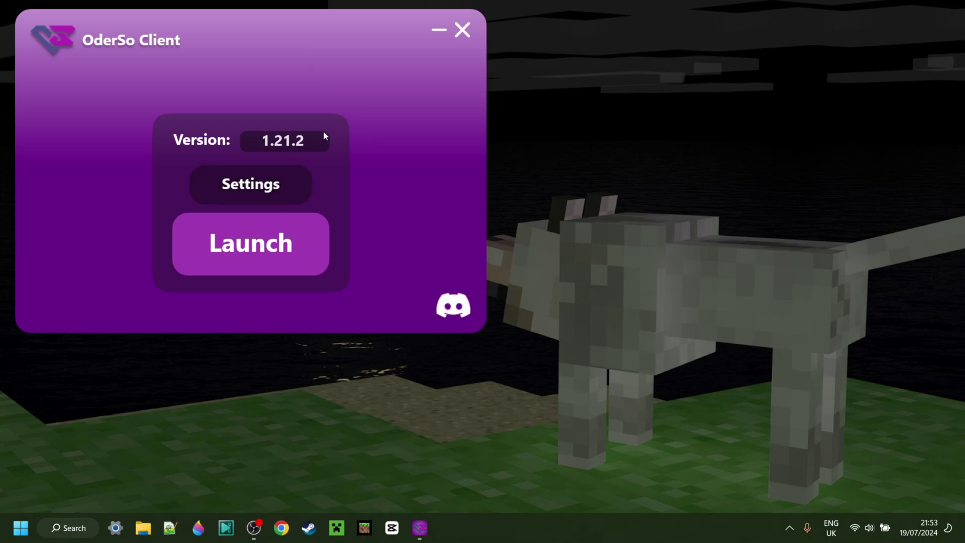
left_click(262, 192)
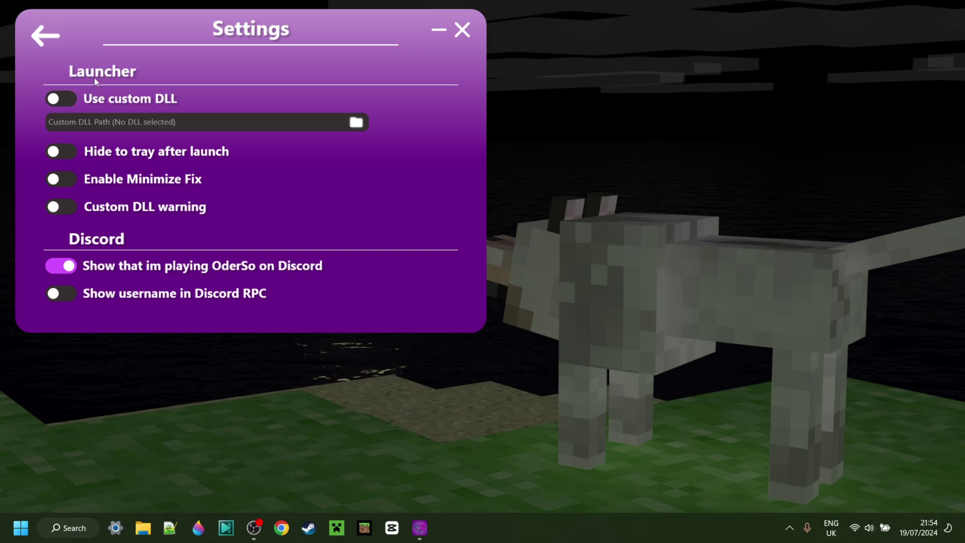
left_click(50, 46)
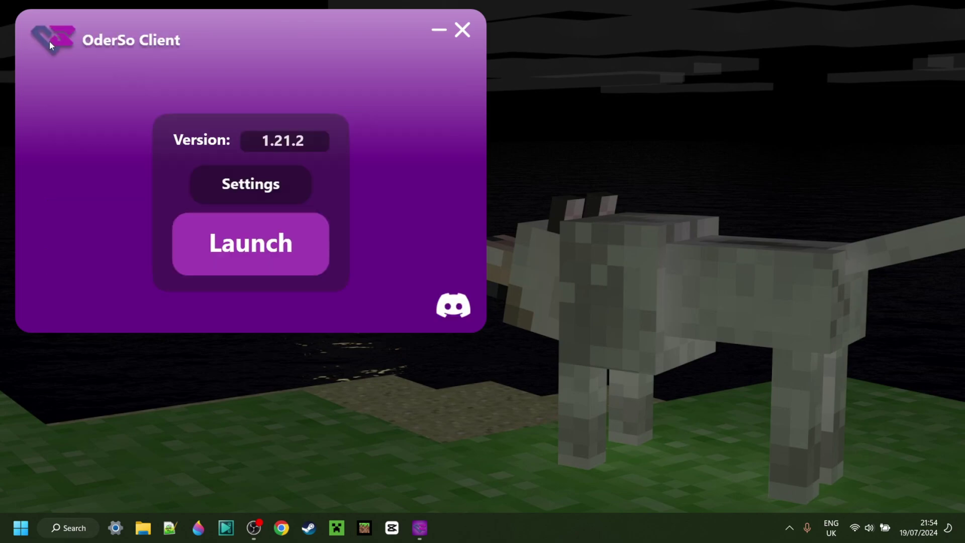
left_click(267, 255)
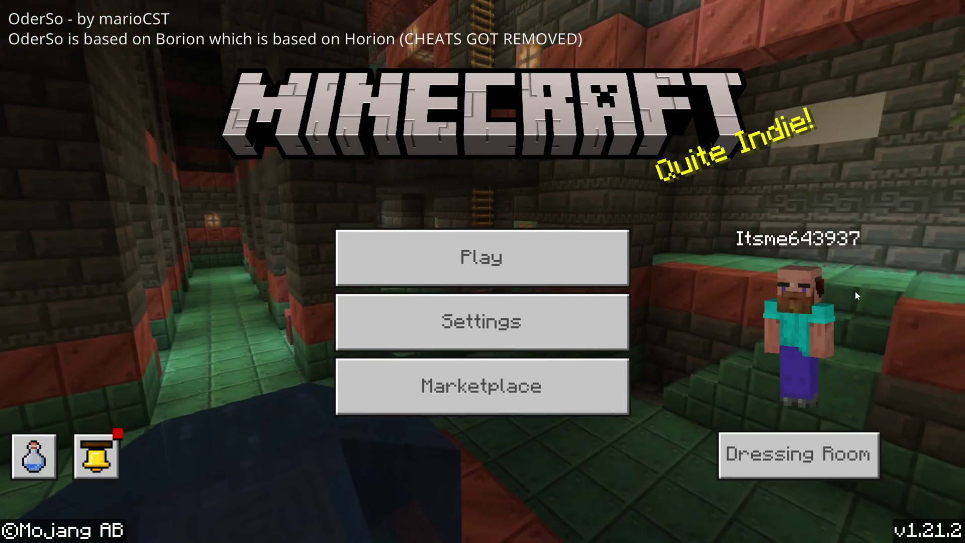
Load the hardcore? world, walk toward the shore, and open the ClickGui with Insert
left_click(572, 271)
left_click(693, 334)
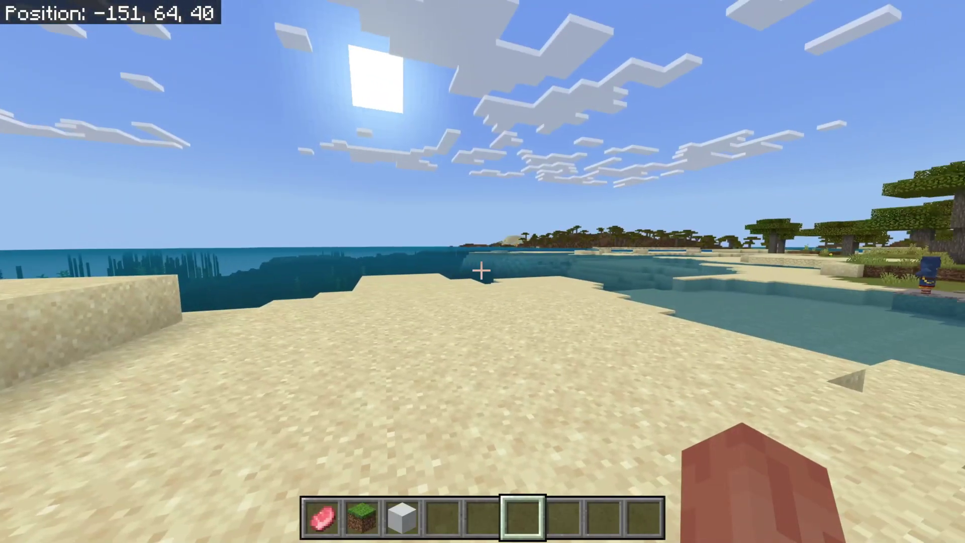
key("w")
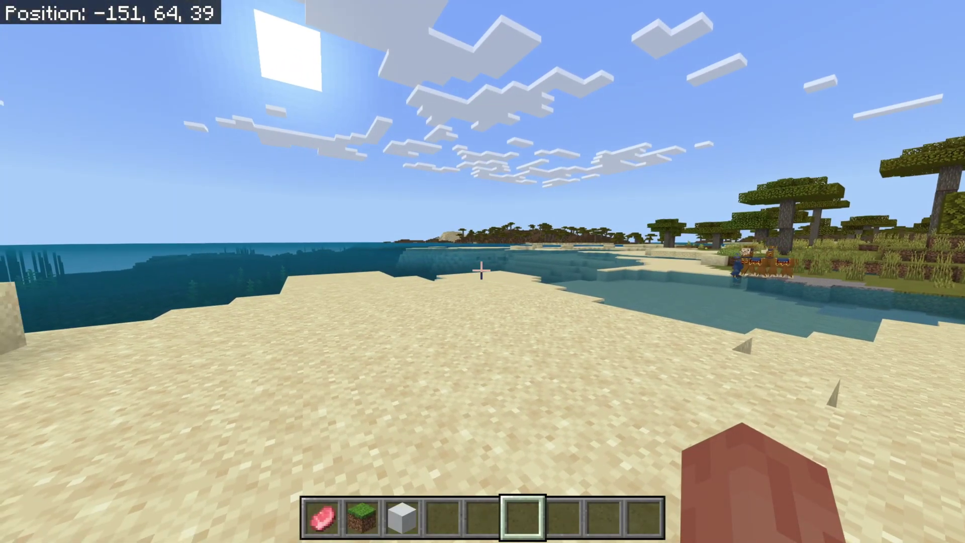
key("Insert")
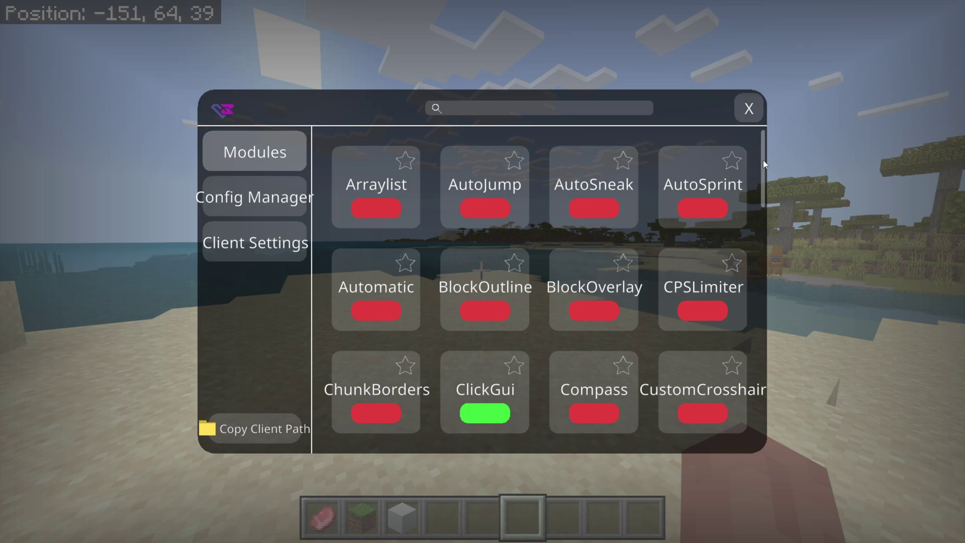
Toggle the Arraylist module on and off and view its settings
mouse_move(763, 160)
left_mouse_down()
mouse_move(772, 408)
mouse_move(764, 151)
left_mouse_up()
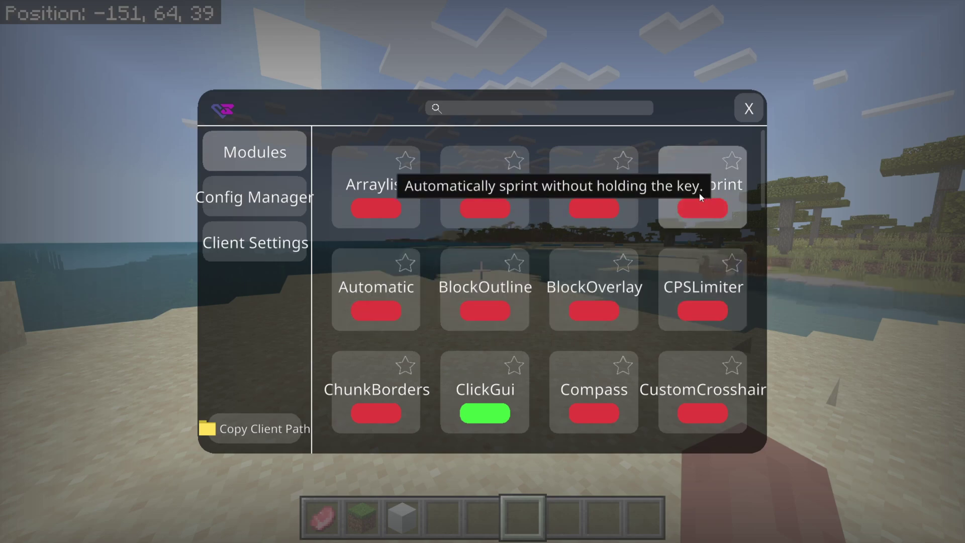
left_click(382, 208)
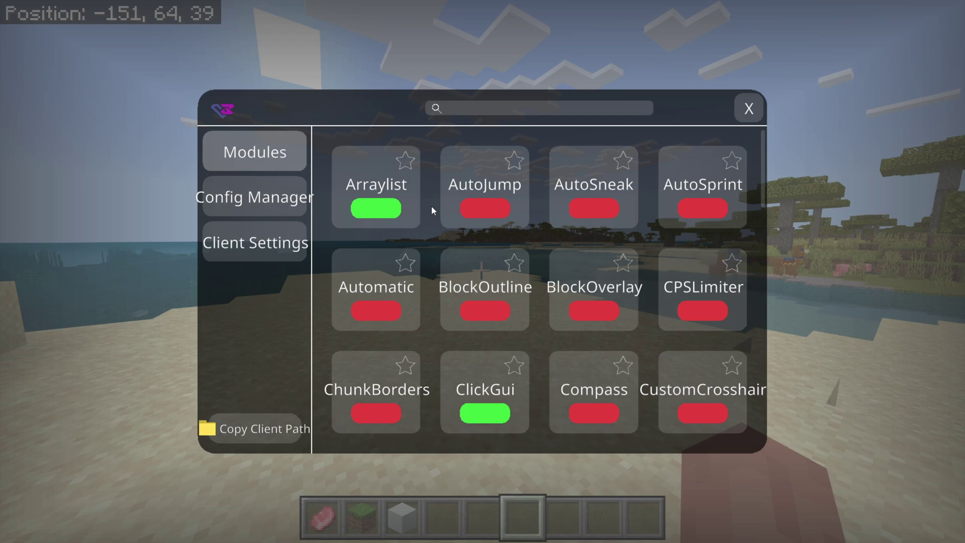
left_click(388, 210)
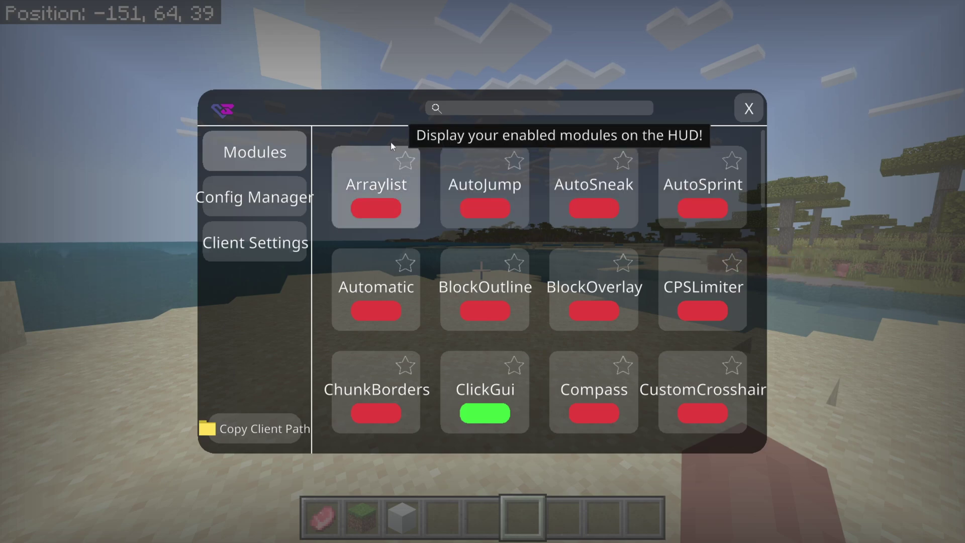
left_click(357, 159)
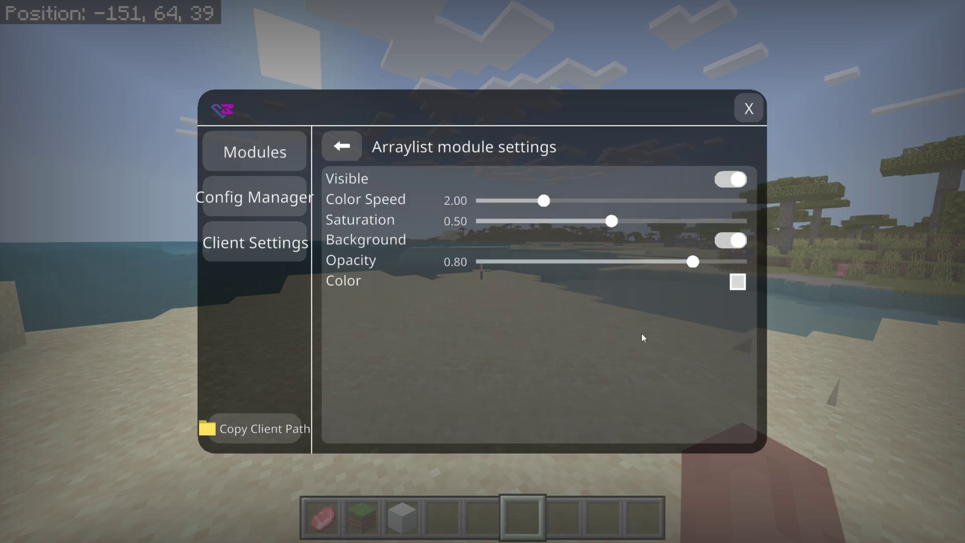
left_click(332, 146)
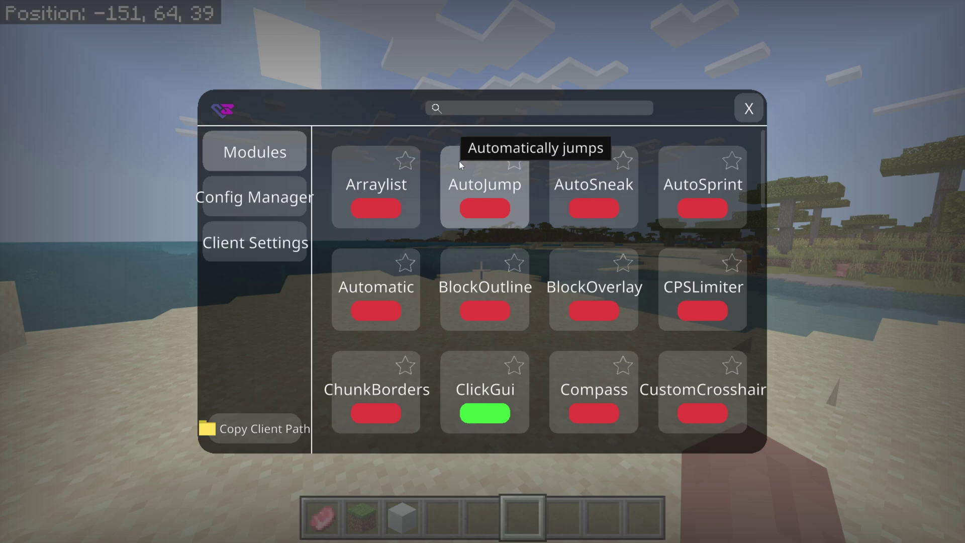
Inspect the AutoJump, AutoSneak, AutoSprint and Automatic module settings
left_click(459, 161)
left_click(341, 145)
left_click(584, 163)
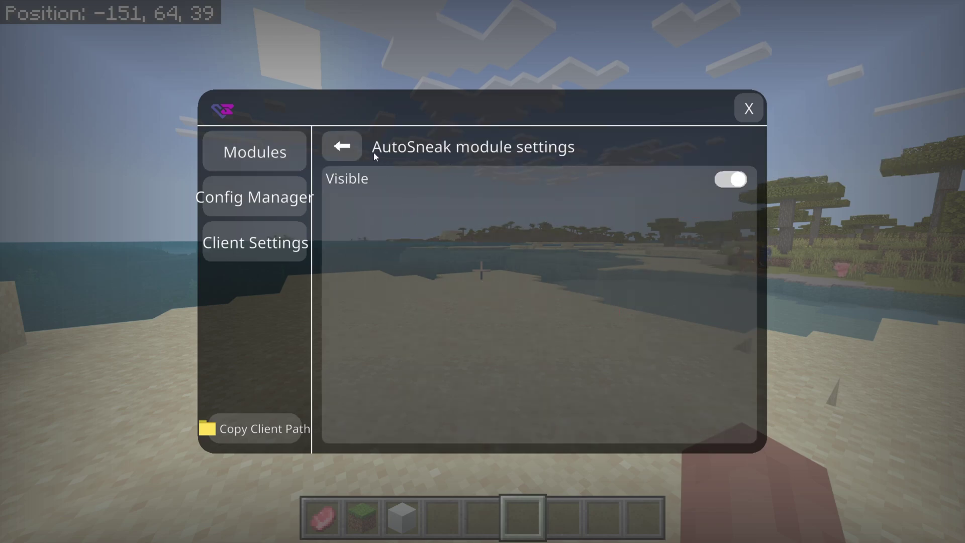
left_click(341, 145)
left_click(680, 165)
left_click(335, 157)
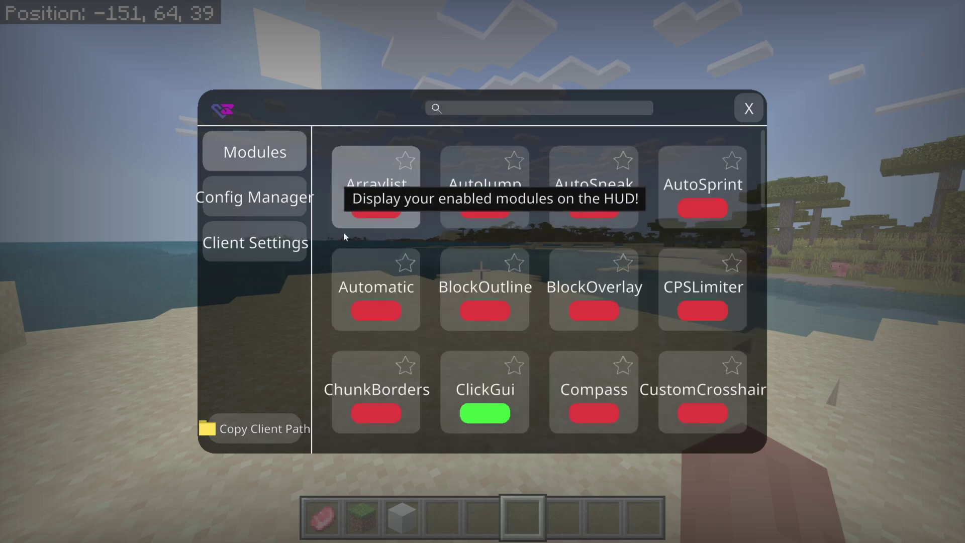
left_click(357, 255)
left_click(344, 145)
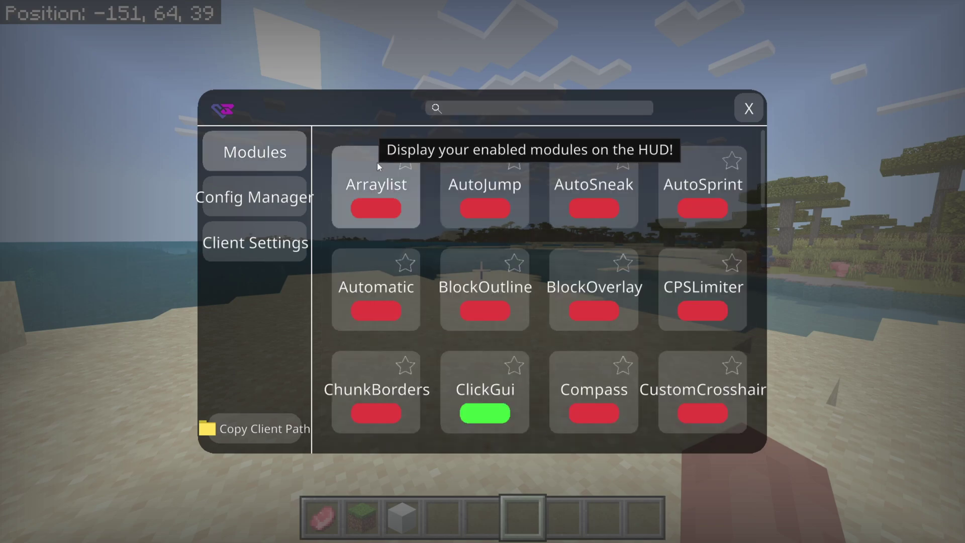
Favourite then unfavourite Arraylist, clear the 'aut' search, and open Config Manager
left_click(405, 161)
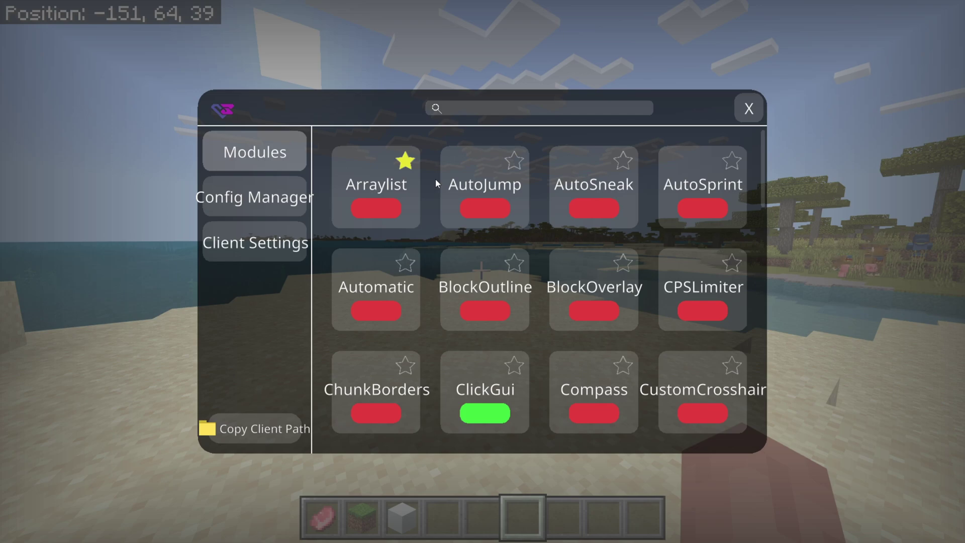
left_click(405, 160)
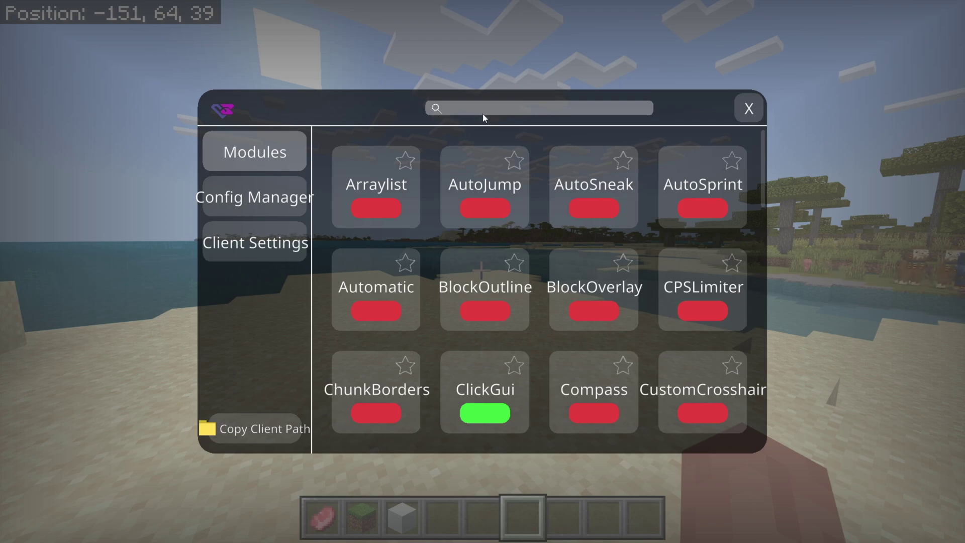
type("auto")
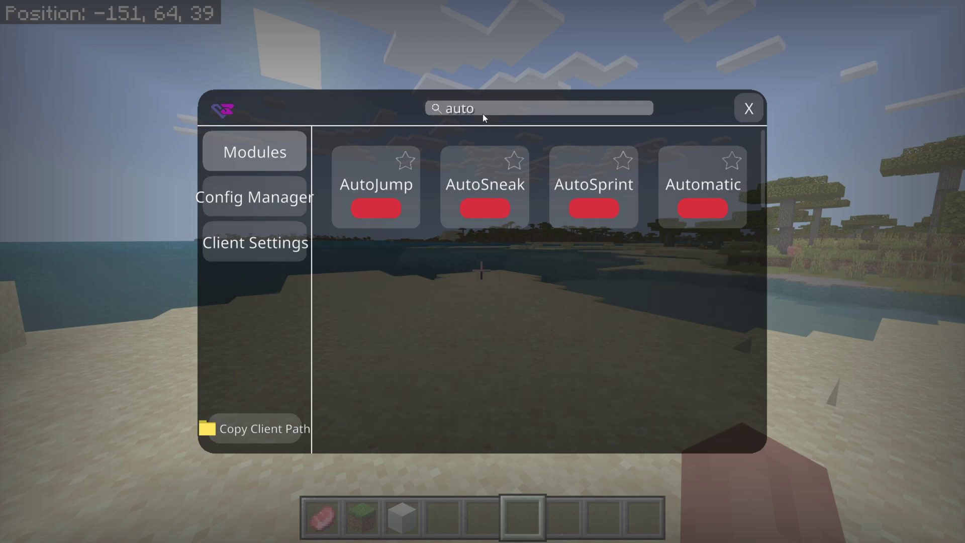
type("t")
key("BackSpace")
key("BackSpace")
key("BackSpace")
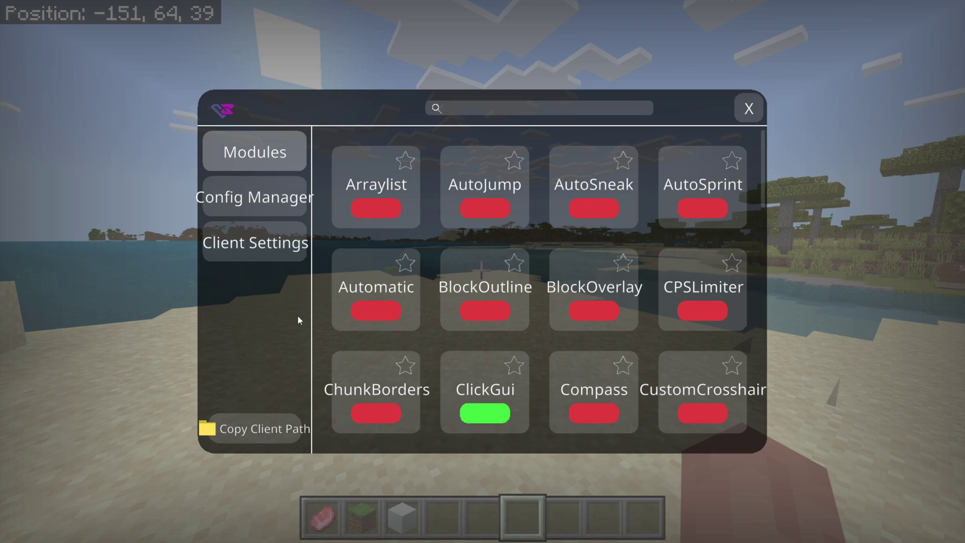
left_click(269, 206)
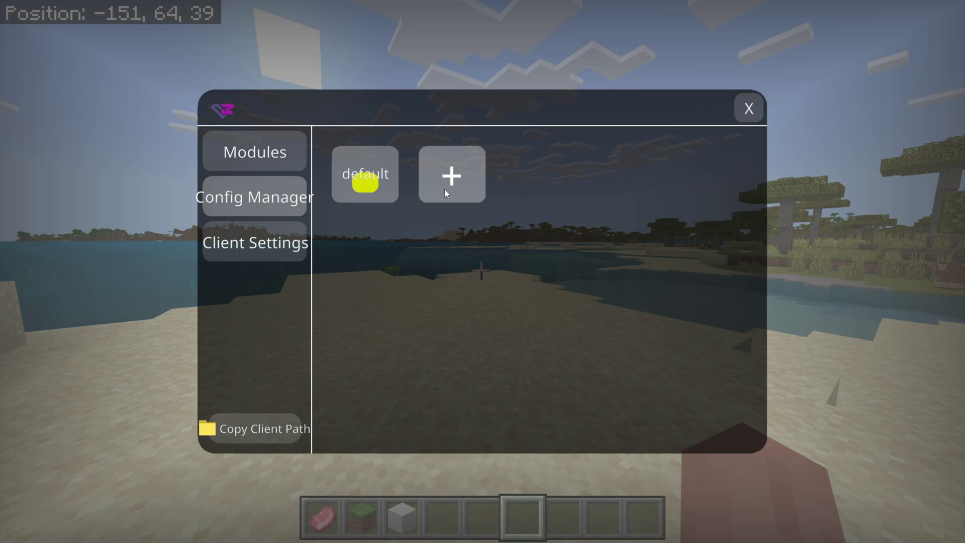
In Client Settings, cycle through General GUI, Background, Modules, Configs and Settings categories
left_click(261, 246)
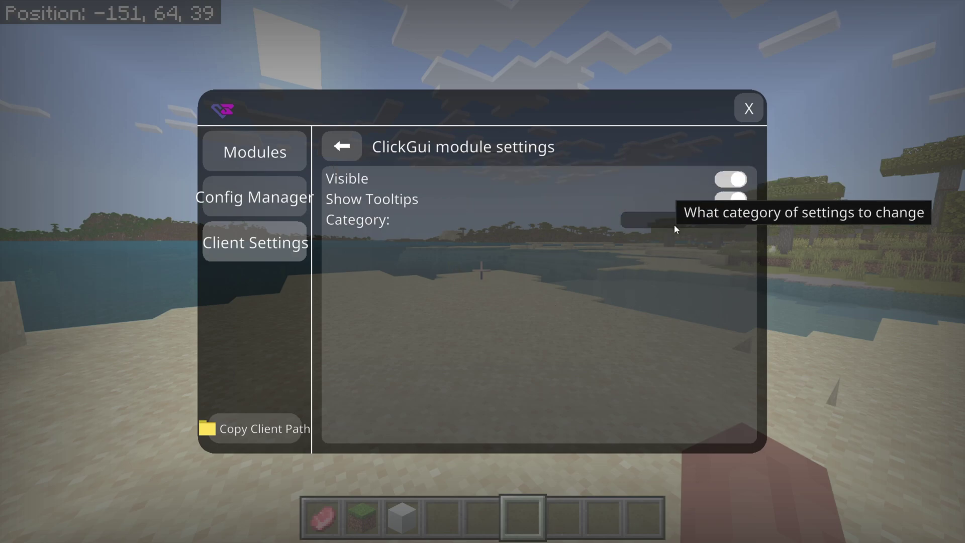
left_click(692, 223)
left_click(689, 235)
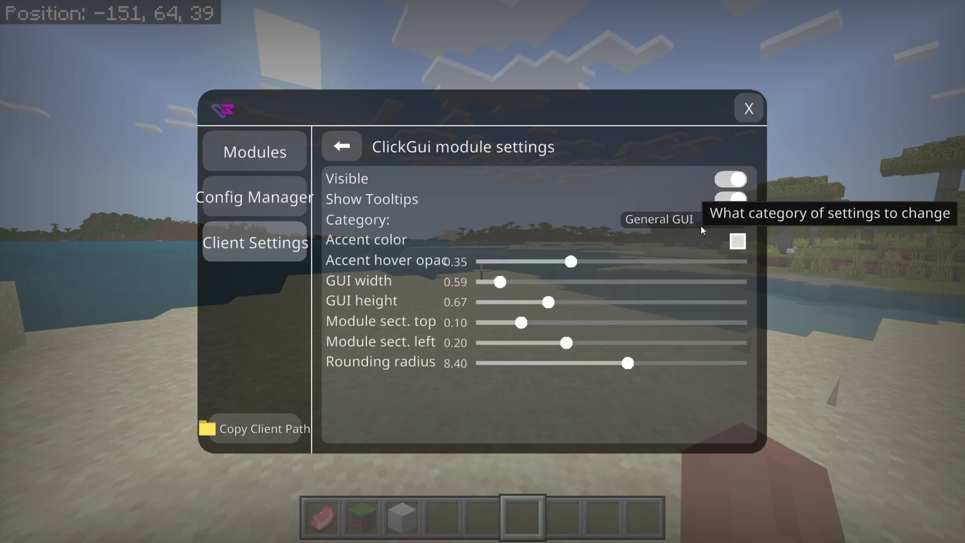
left_click(701, 225)
left_click(693, 254)
left_click(686, 222)
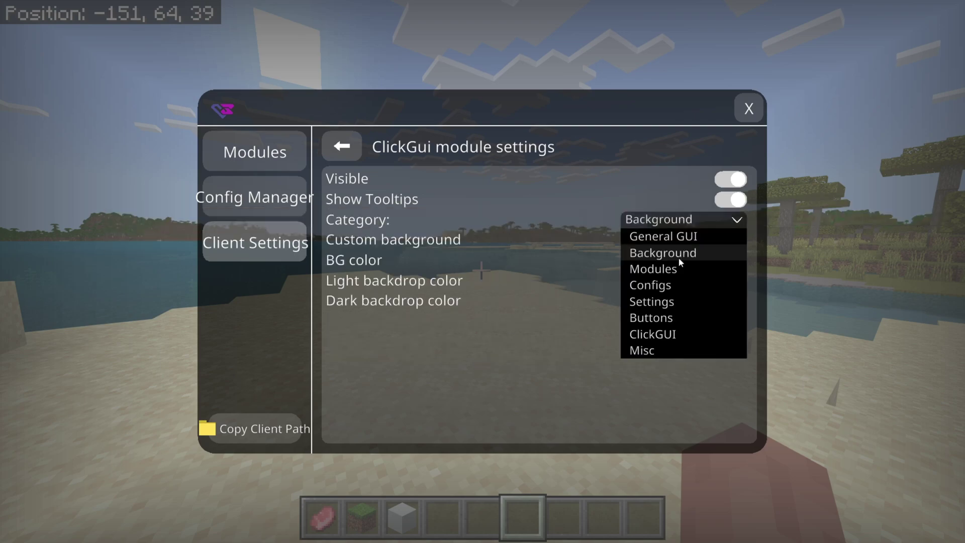
left_click(676, 272)
left_click(676, 219)
left_click(663, 281)
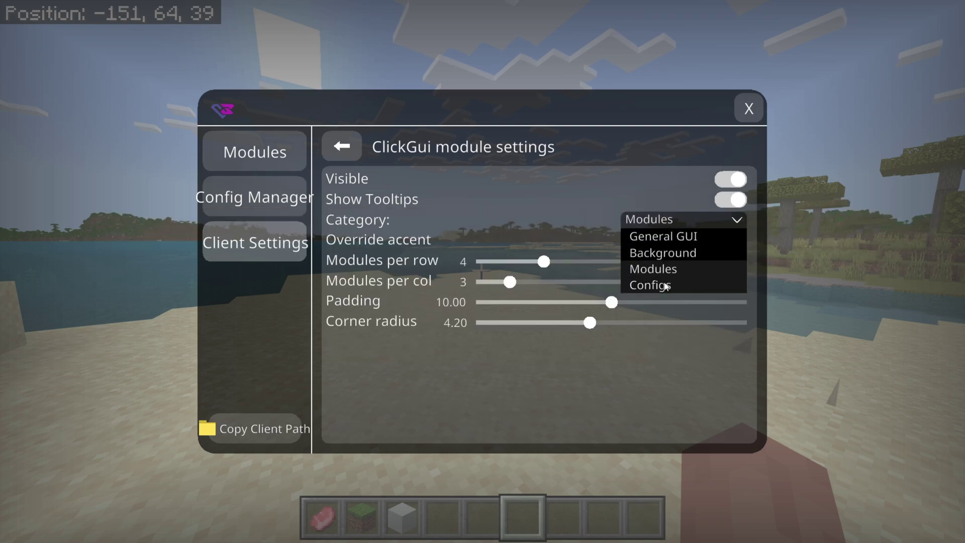
left_click(674, 222)
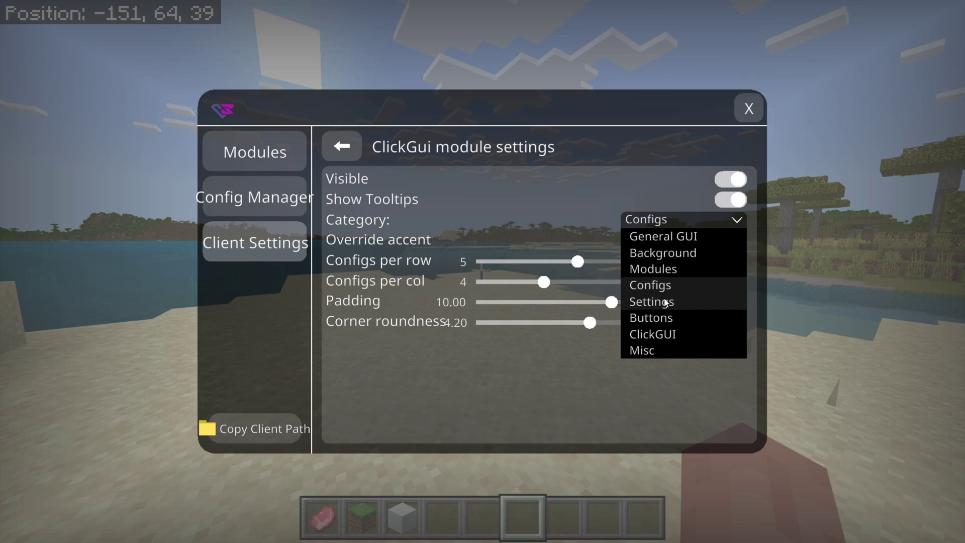
left_click(667, 300)
Turn on Override accent, switch back to General GUI, and return to Modules
left_click(682, 234)
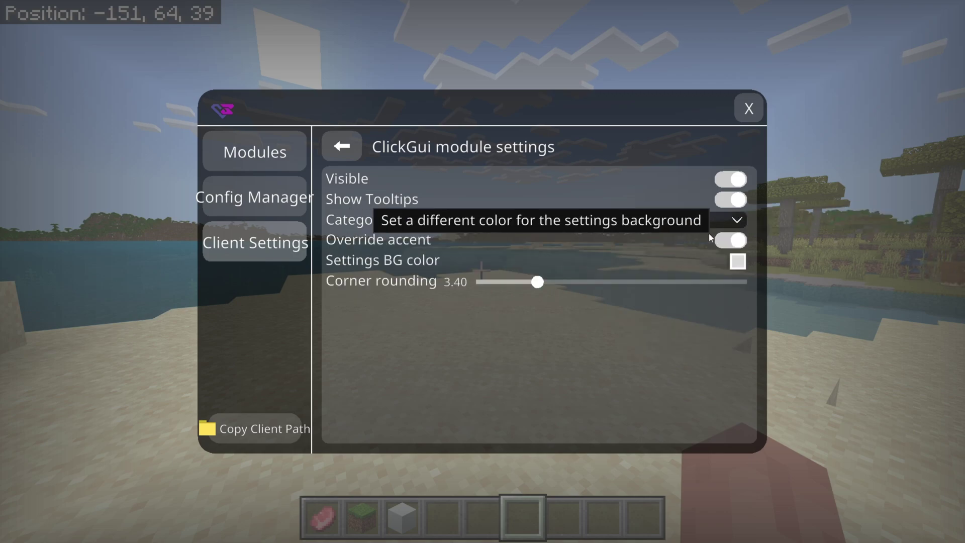
left_click(708, 225)
left_click(699, 239)
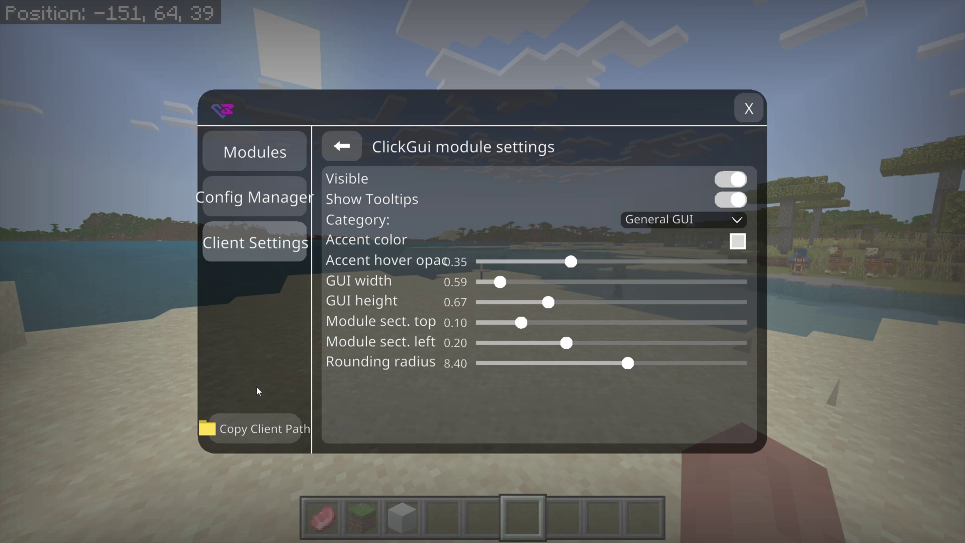
left_click(271, 153)
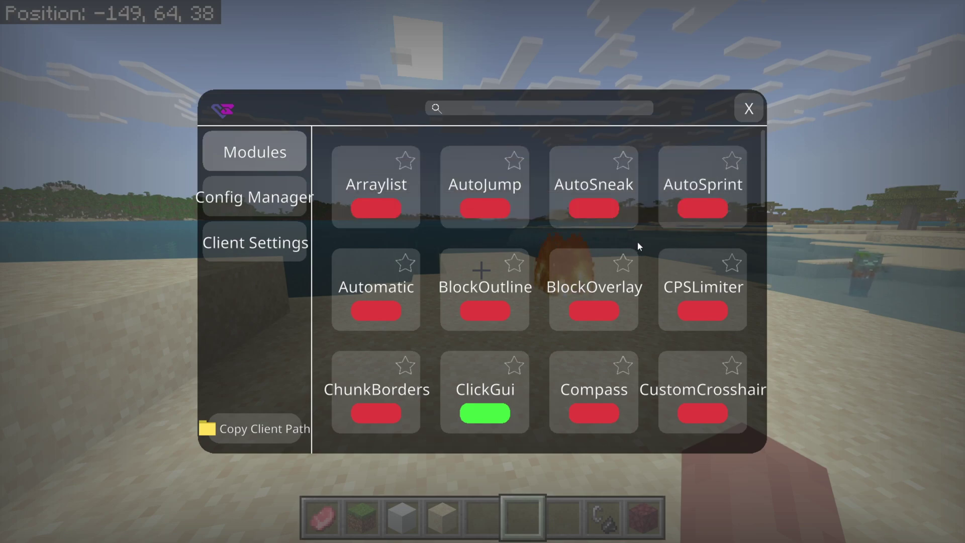
Scroll to Fullbright and view its Gamma setting
scroll(635, 236, "down", 1)
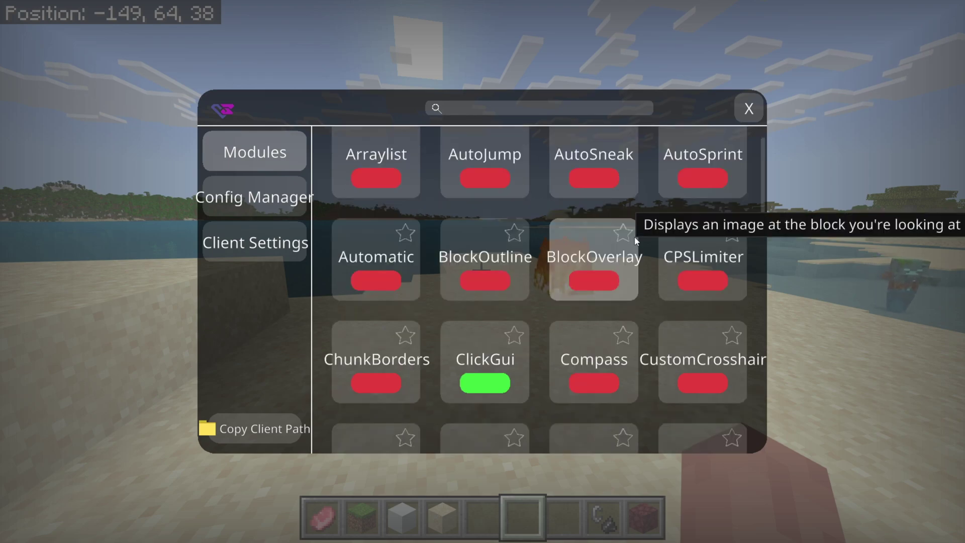
scroll(635, 238, "down", 5)
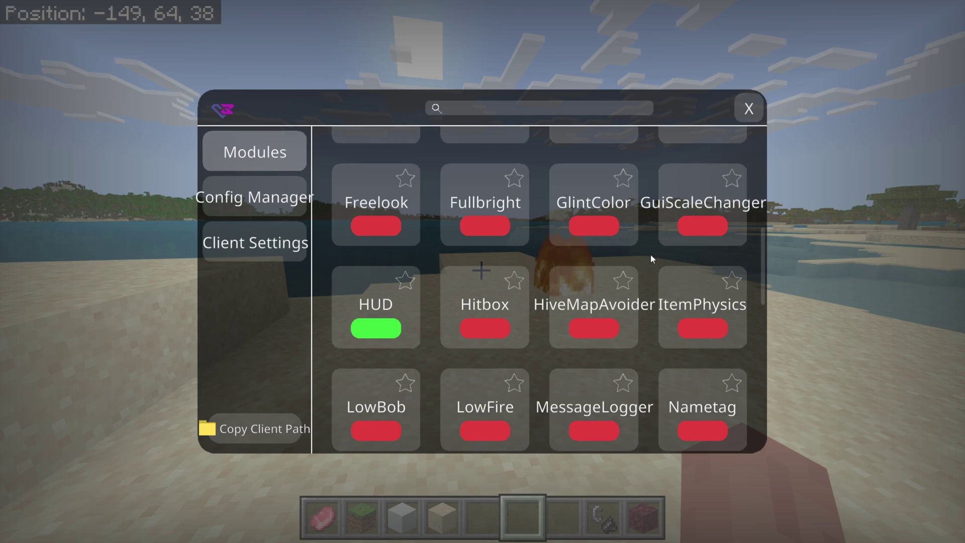
right_click(474, 204)
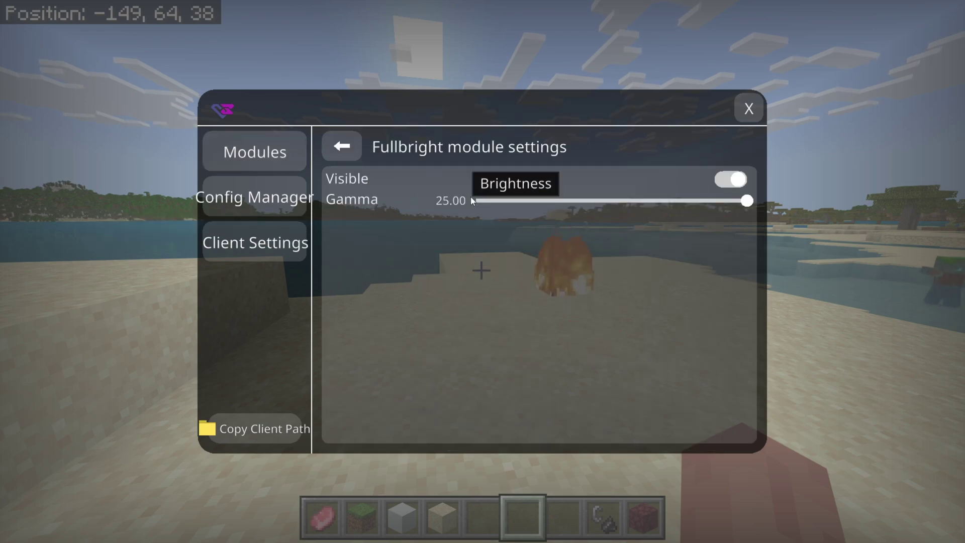
left_click(341, 146)
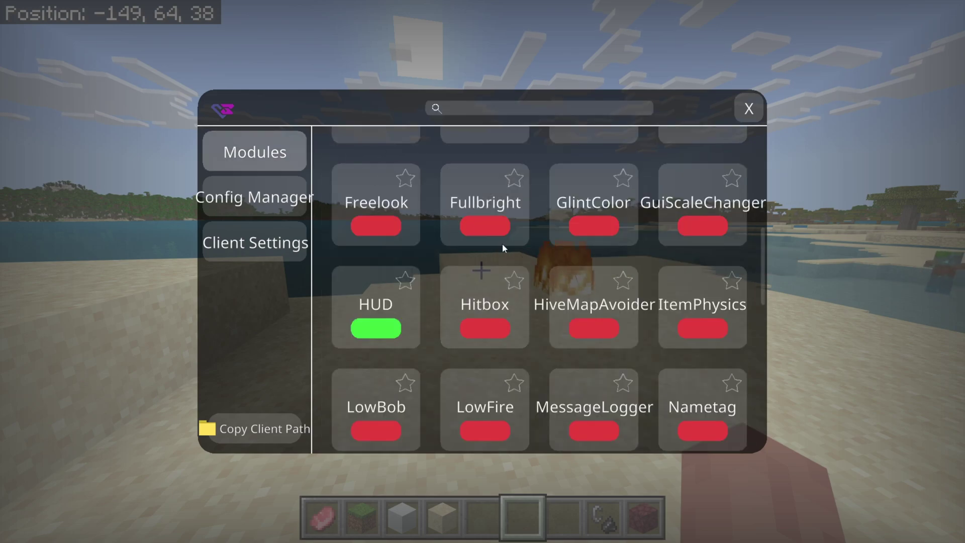
Switch Fullbright on for maximum brightness, then back off
left_click(476, 224)
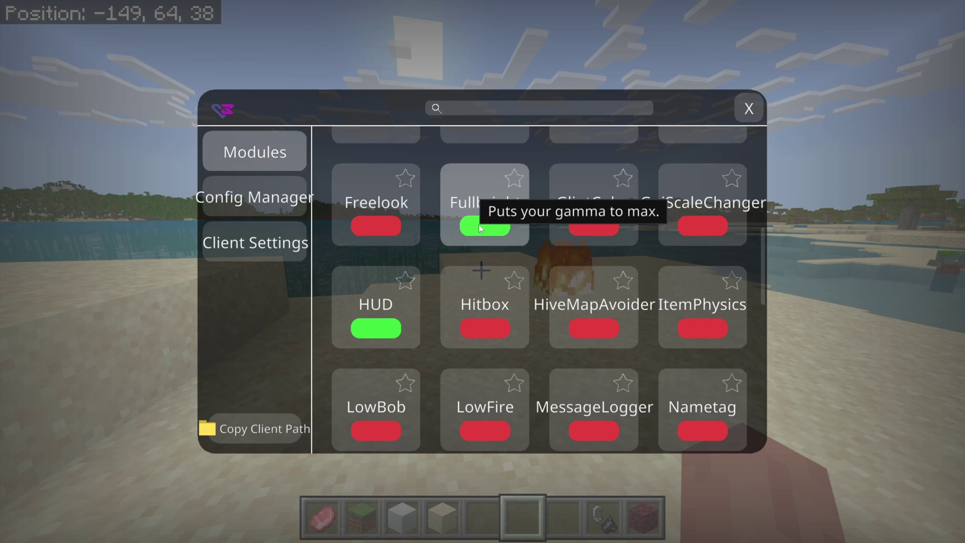
left_click(479, 228)
scroll(537, 271, "down", 2)
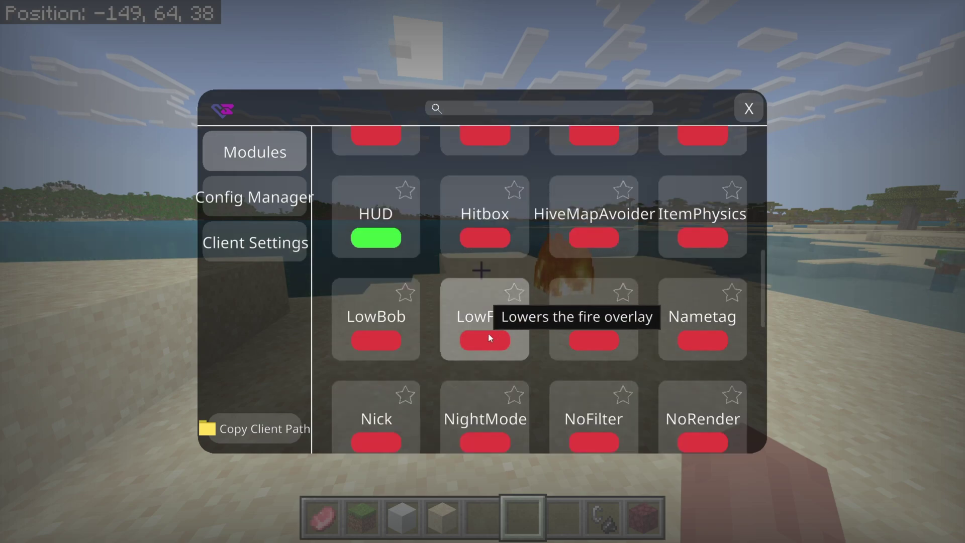
Walk into the fire, reopen the menu with K, enable LowFire, and close it
left_click(749, 109)
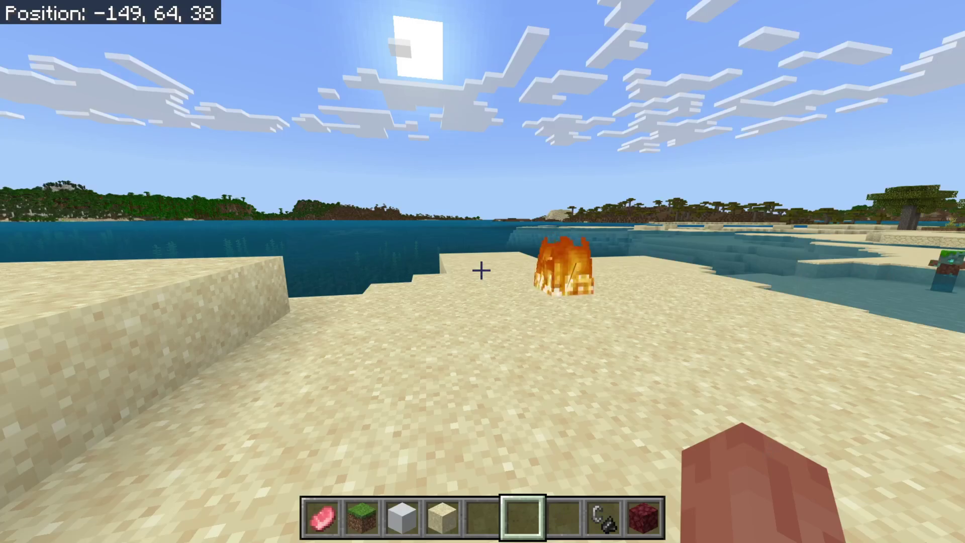
key("w")
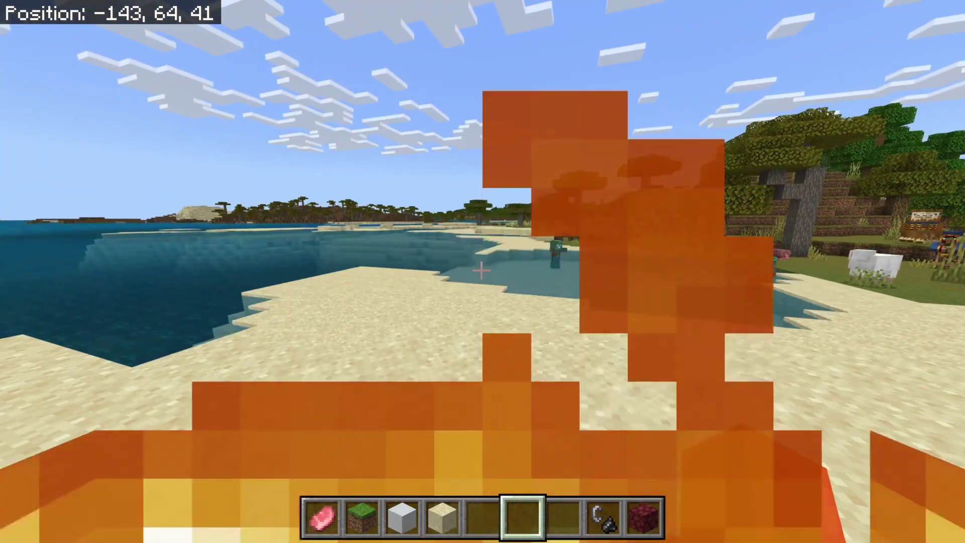
key("k")
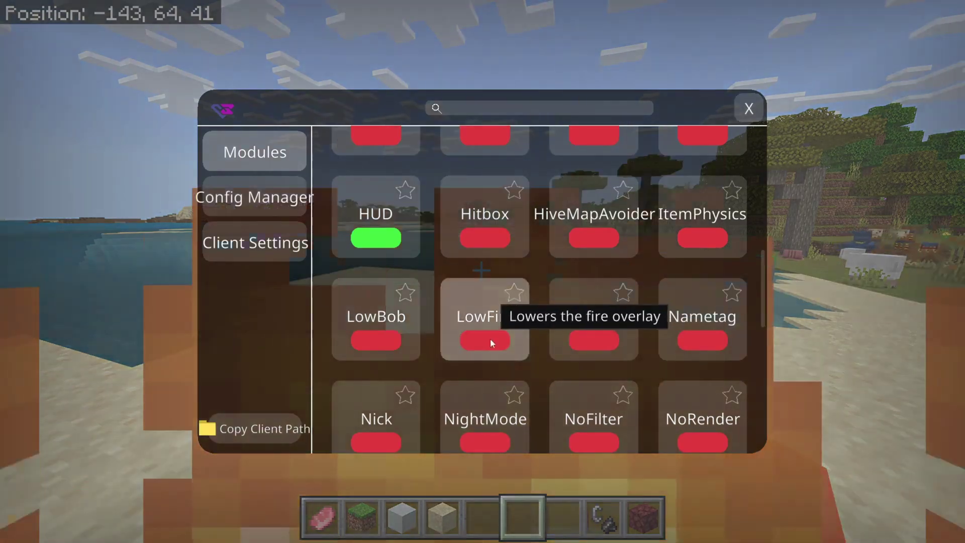
left_click(485, 340)
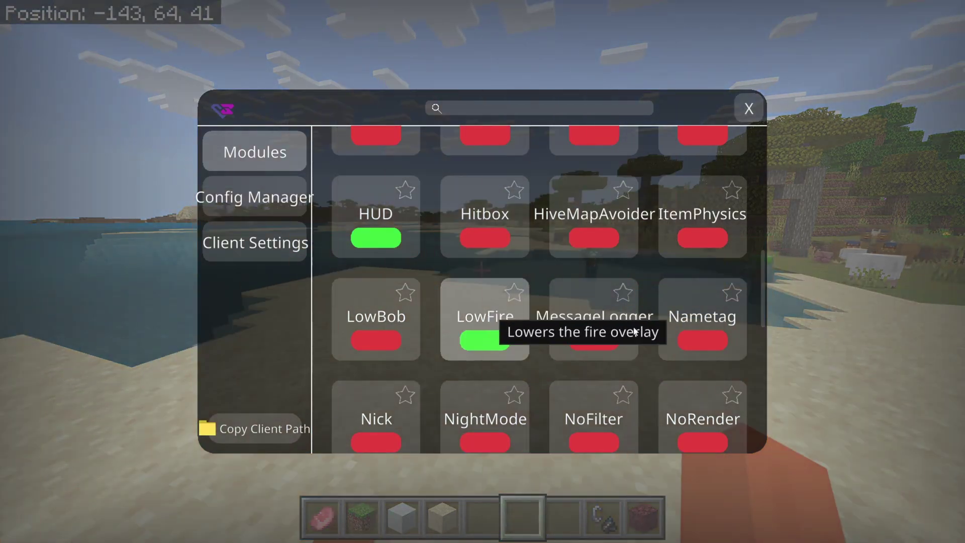
left_click(753, 113)
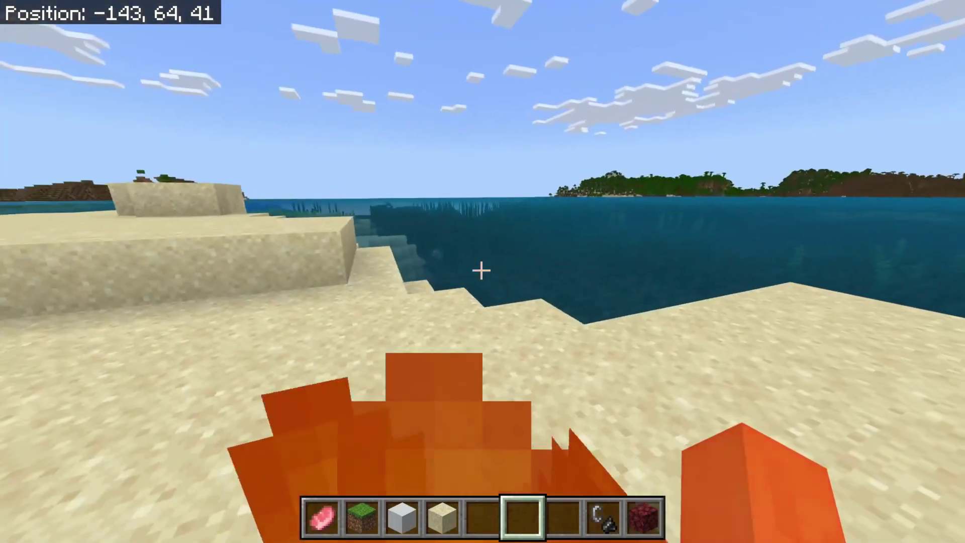